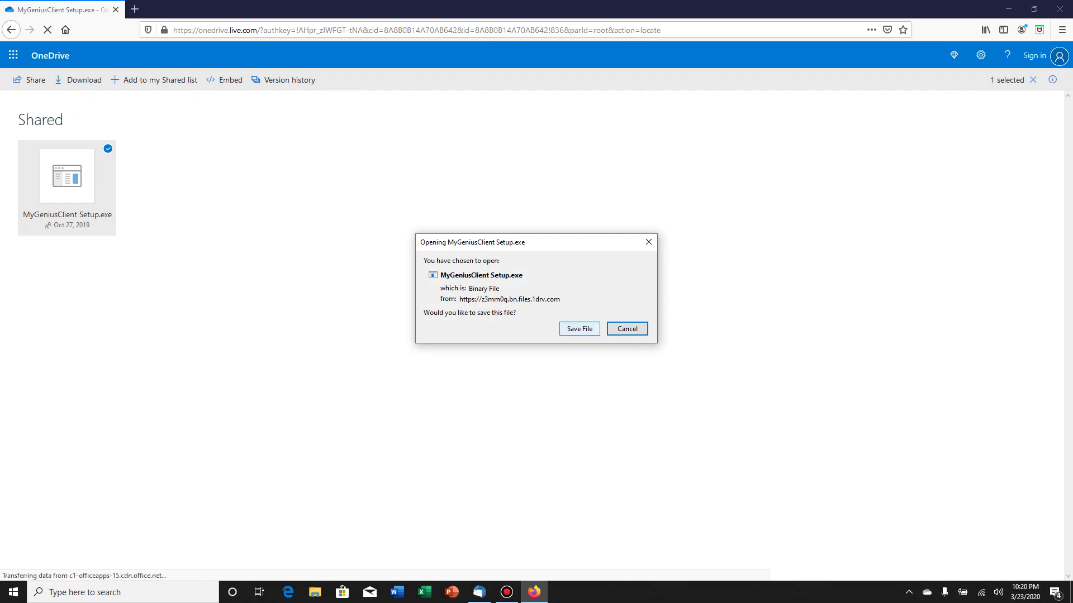
# - Save the MyGeniusClient setup file in Firefox and confirm its download is progressing
pyautogui.click(579, 329)
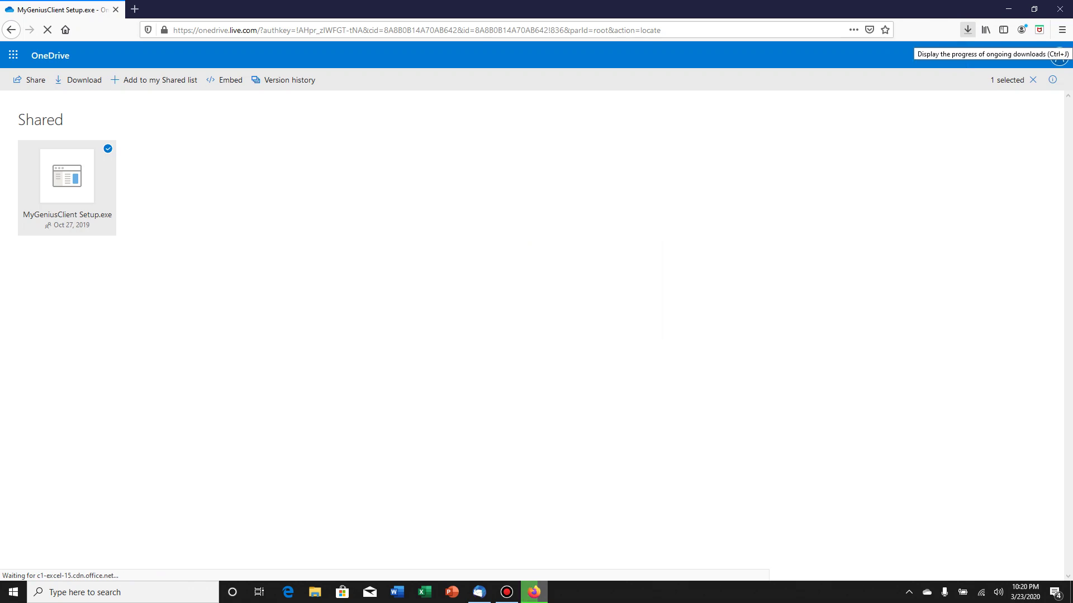
pyautogui.click(967, 30)
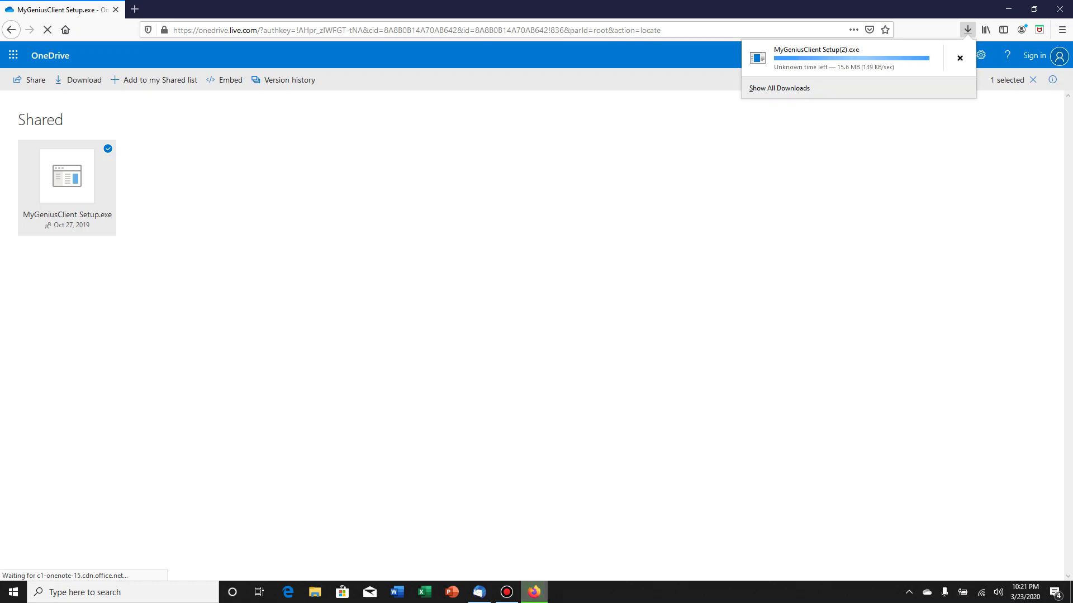
pyautogui.press('Escape')
pyautogui.press('Escape')
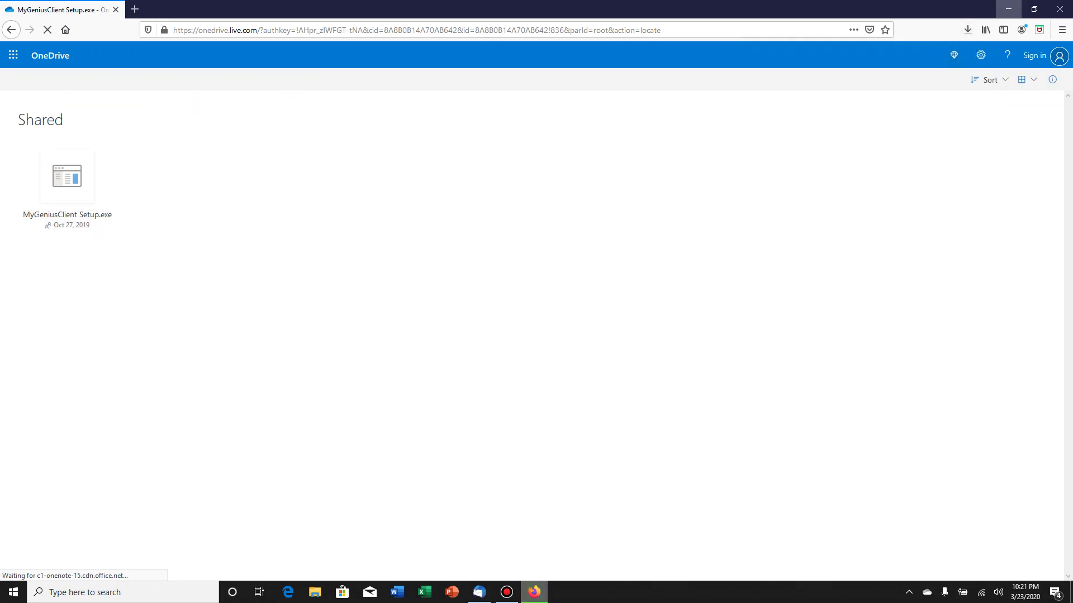
# - Minimize Firefox and Thunderbird, then run MyGeniusClient Setup(1).exe from the desktop
pyautogui.click(1008, 9)
pyautogui.click(1008, 8)
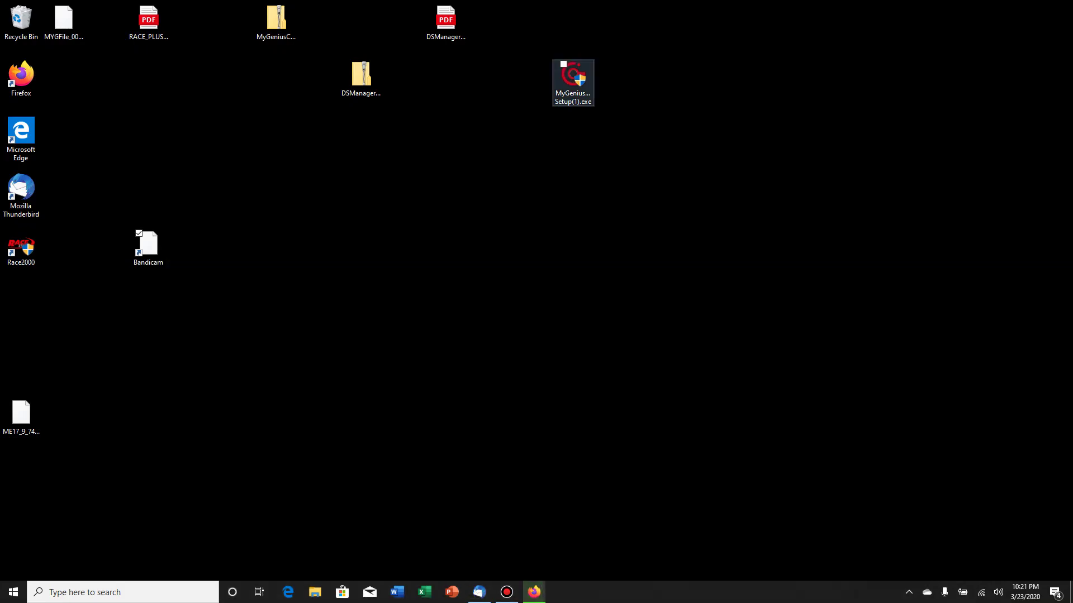
pyautogui.click(573, 78)
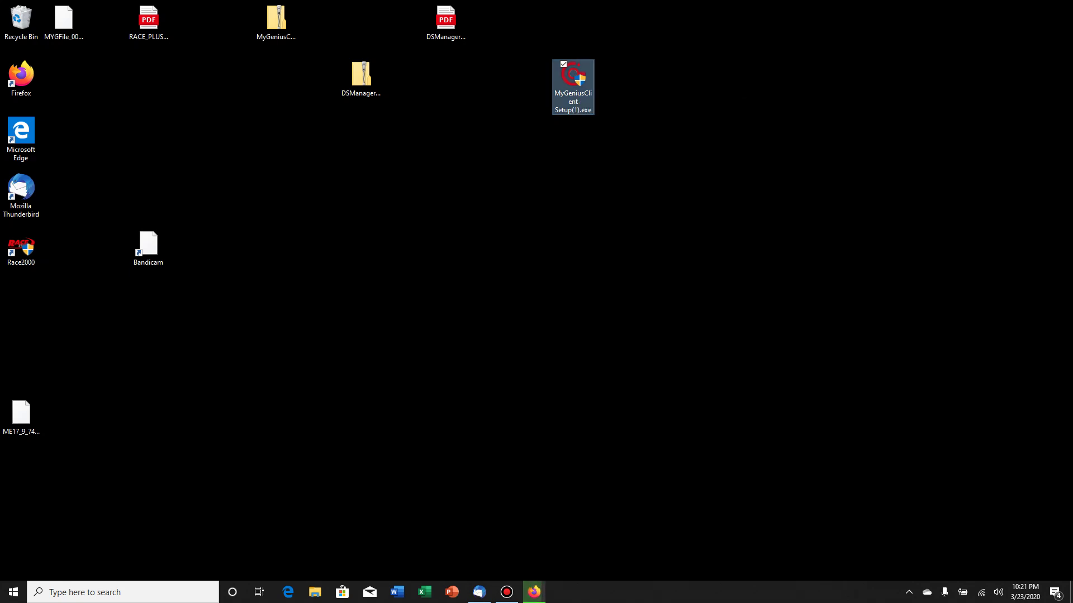
pyautogui.press('Return')
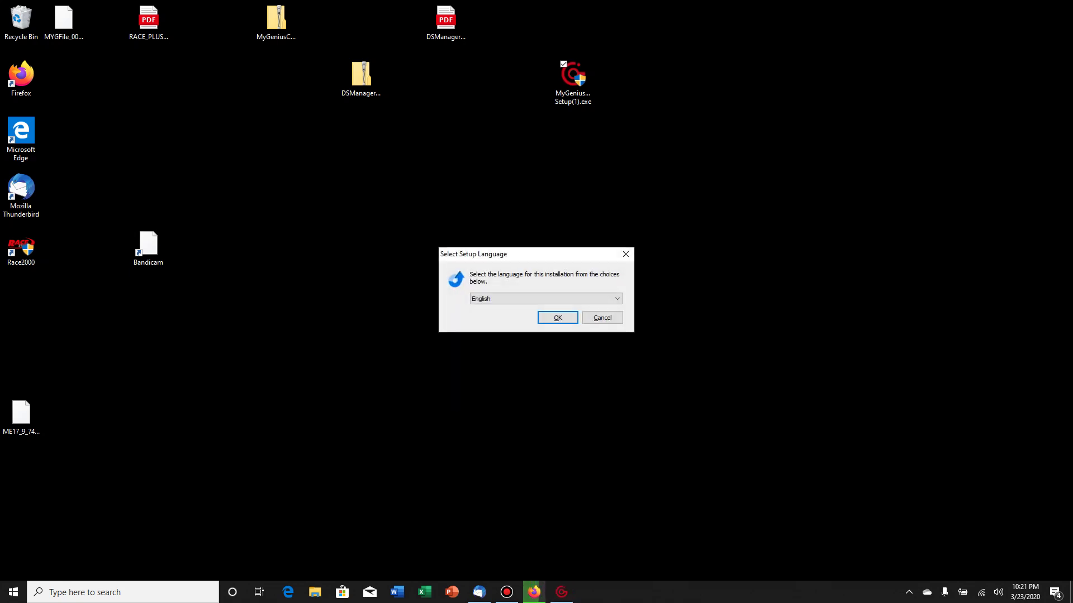
# - Install MyGeniusClient in English to the default destination folder
pyautogui.press('Return')
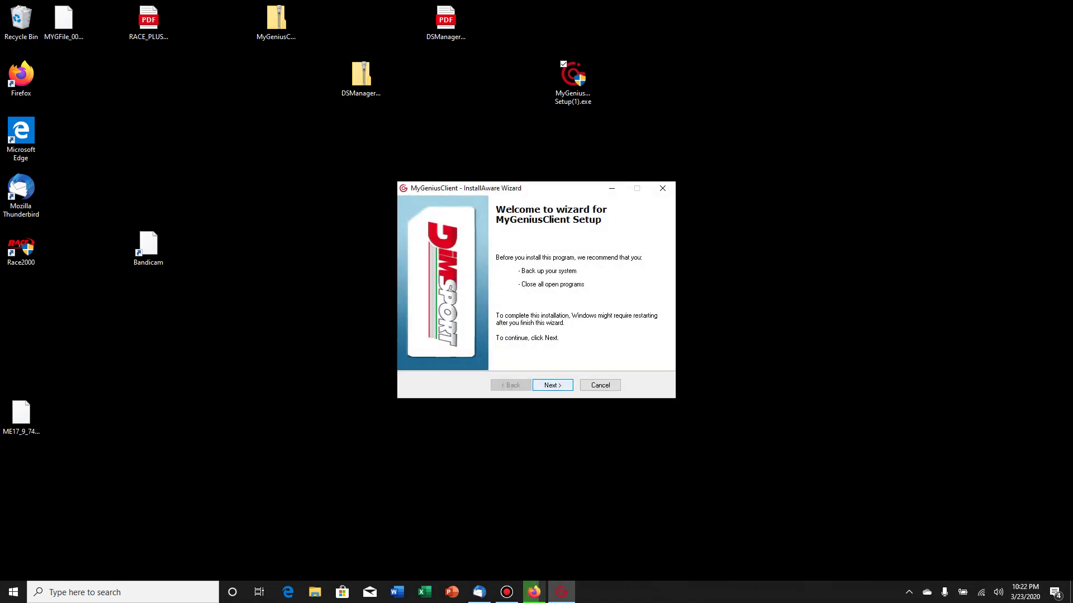
pyautogui.press('Return')
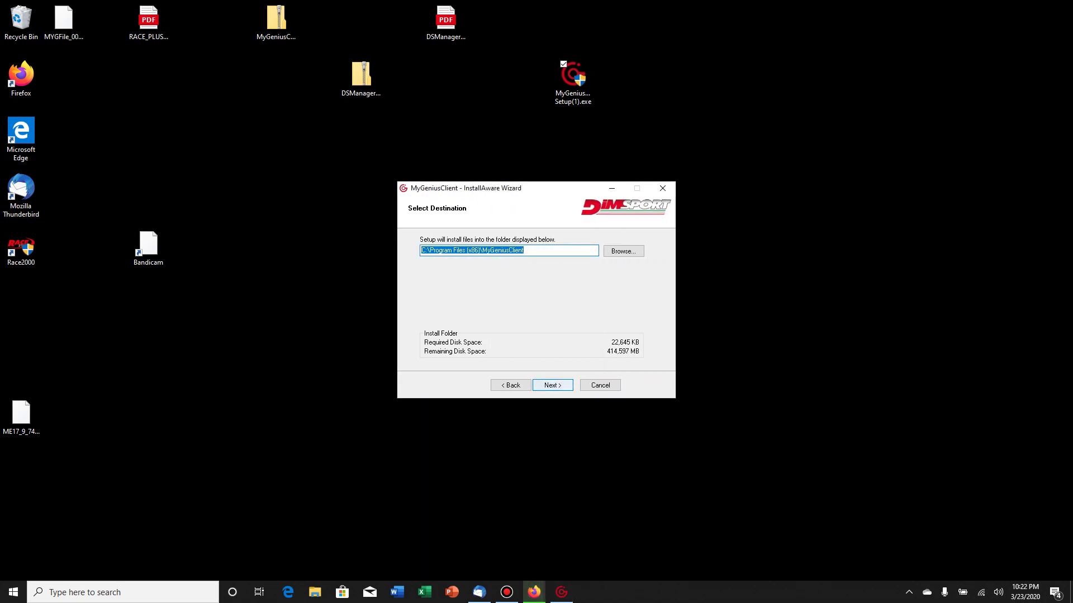
pyautogui.press('Return')
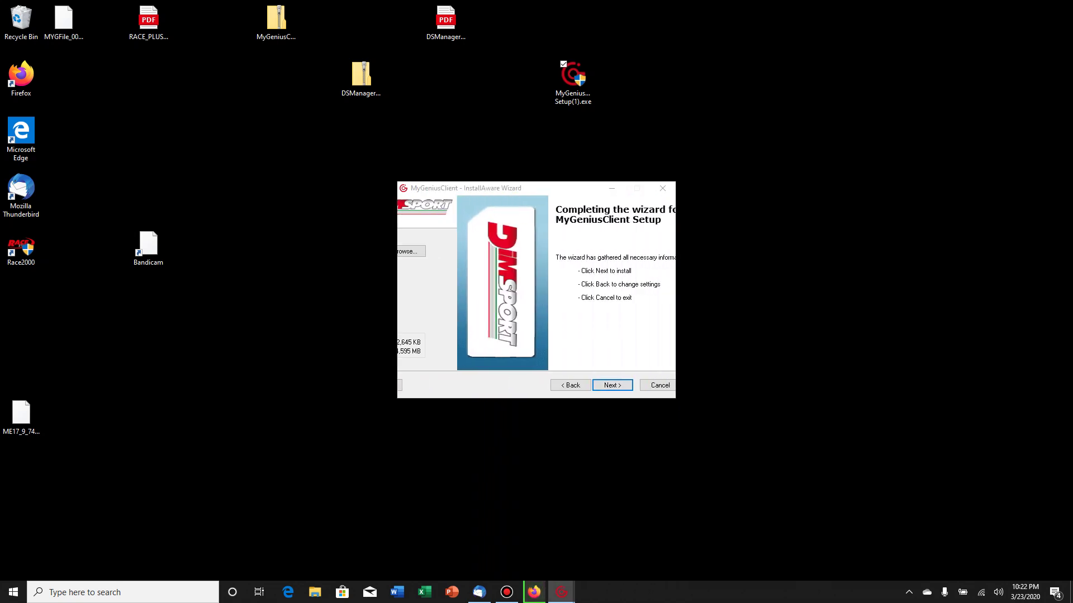
pyautogui.press('Return')
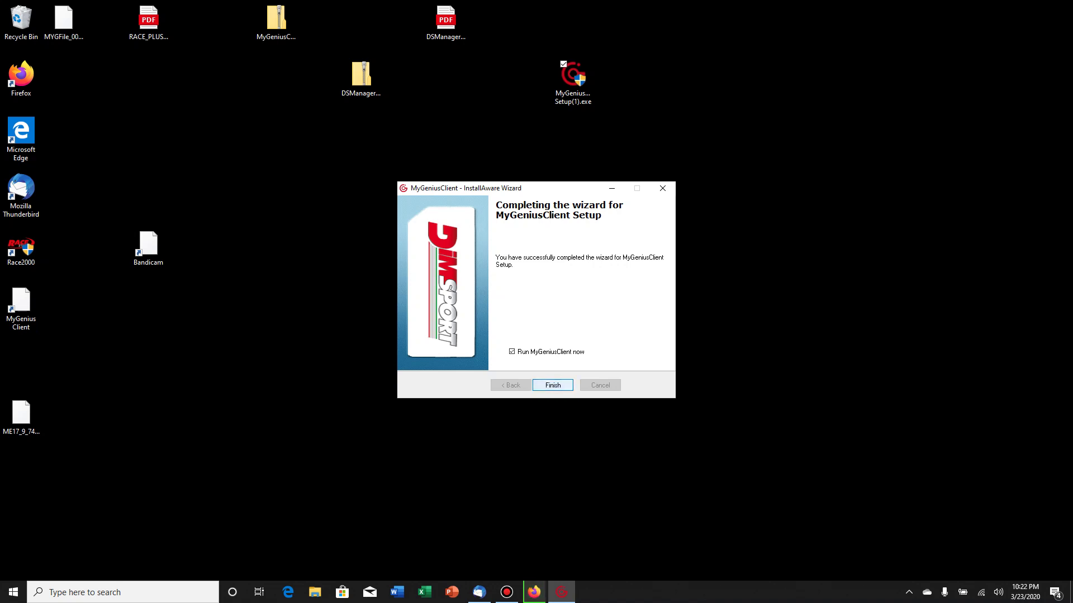
# - Finish the installer with Run MyGeniusClient now ticked to launch the client
pyautogui.click(552, 385)
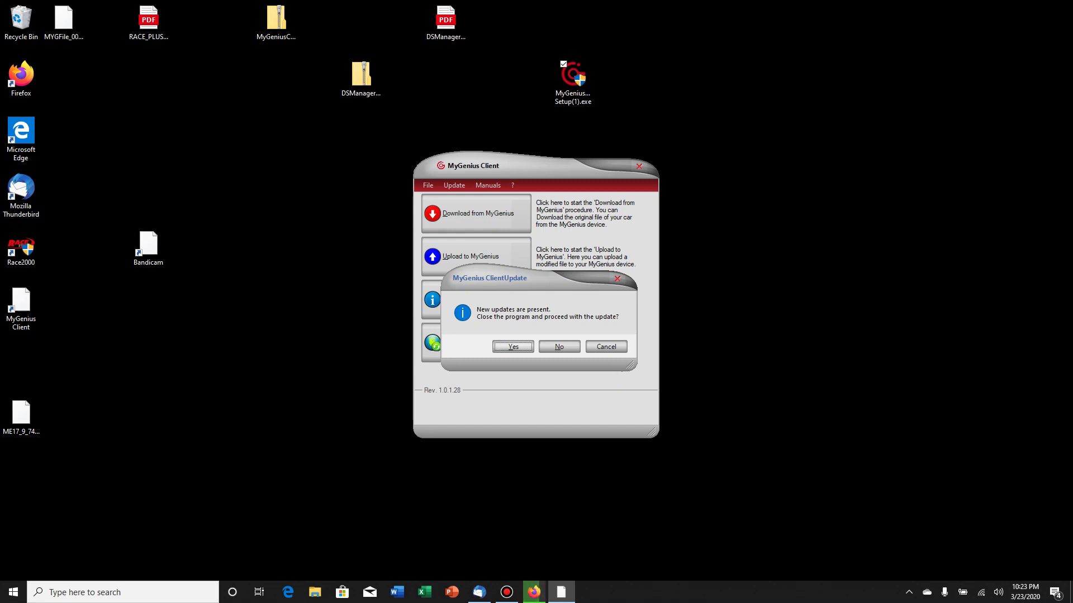
# - Agree to the updates, accept the licence, run the update to completion and dismiss the confirmation
pyautogui.press('Return')
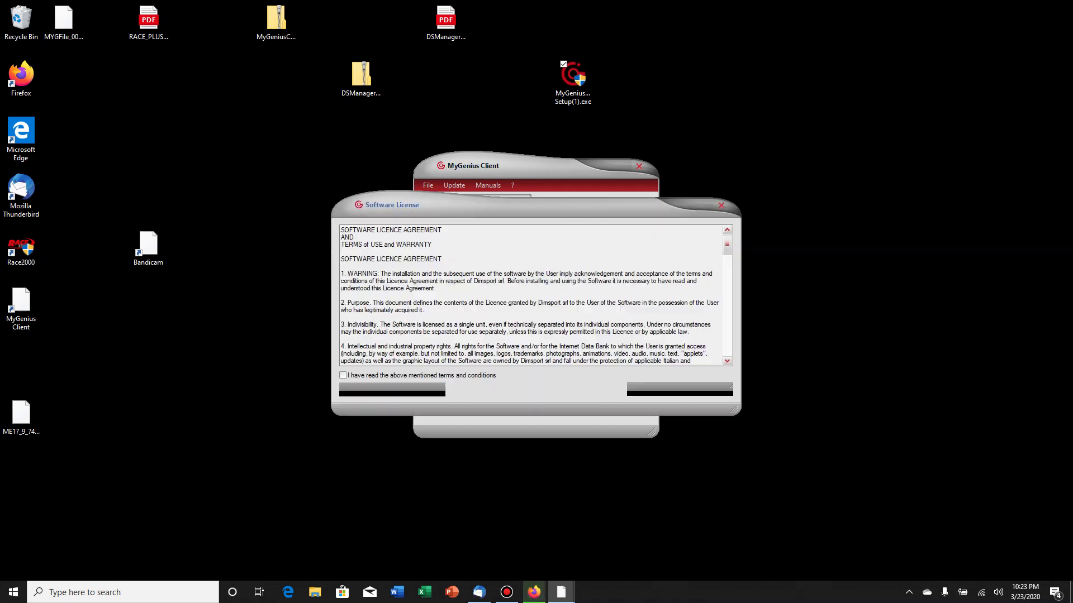
pyautogui.click(342, 375)
pyautogui.click(391, 389)
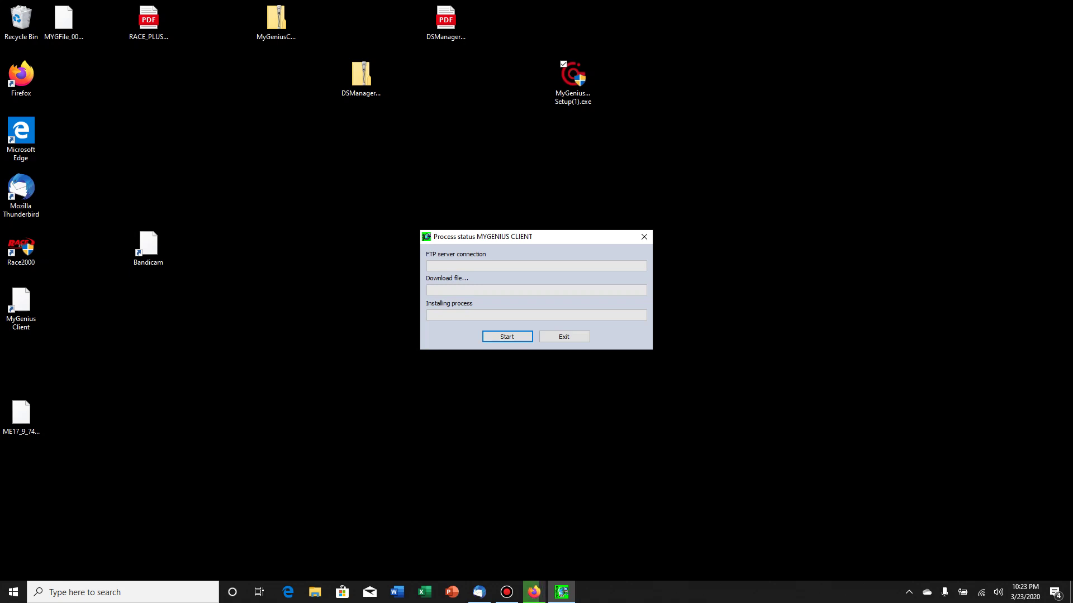
pyautogui.press('Return')
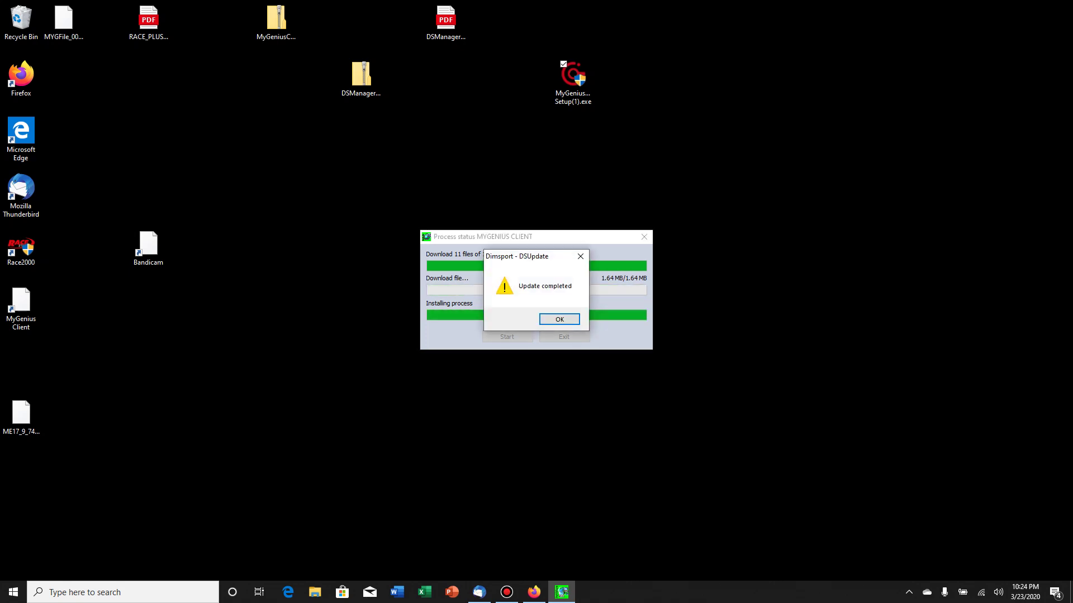
pyautogui.press('Return')
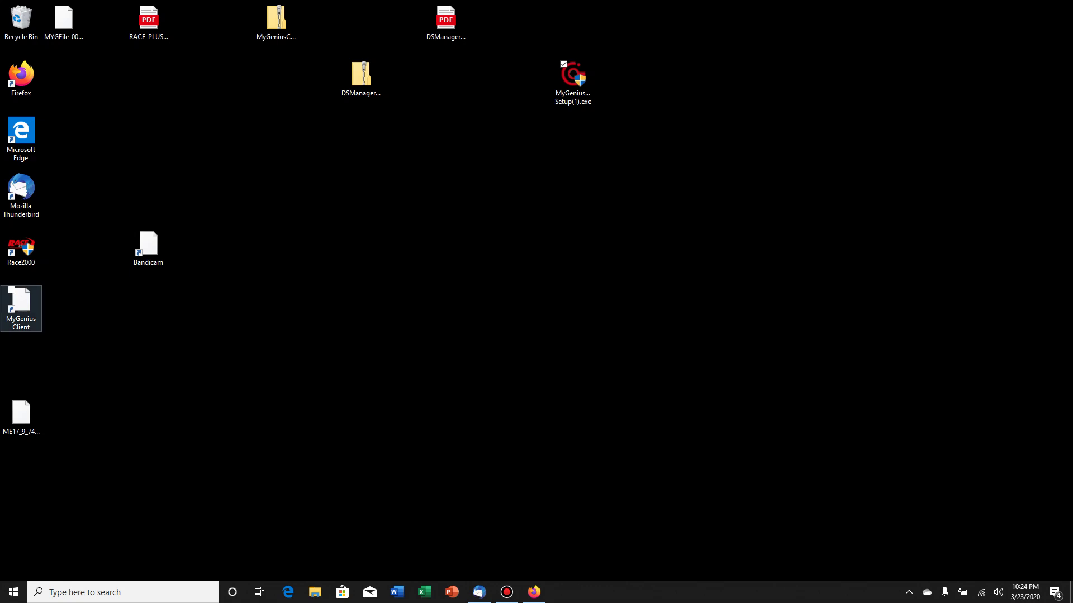
# - Launch MyGenius Client from its desktop shortcut to reach the main menu
pyautogui.click(20, 305)
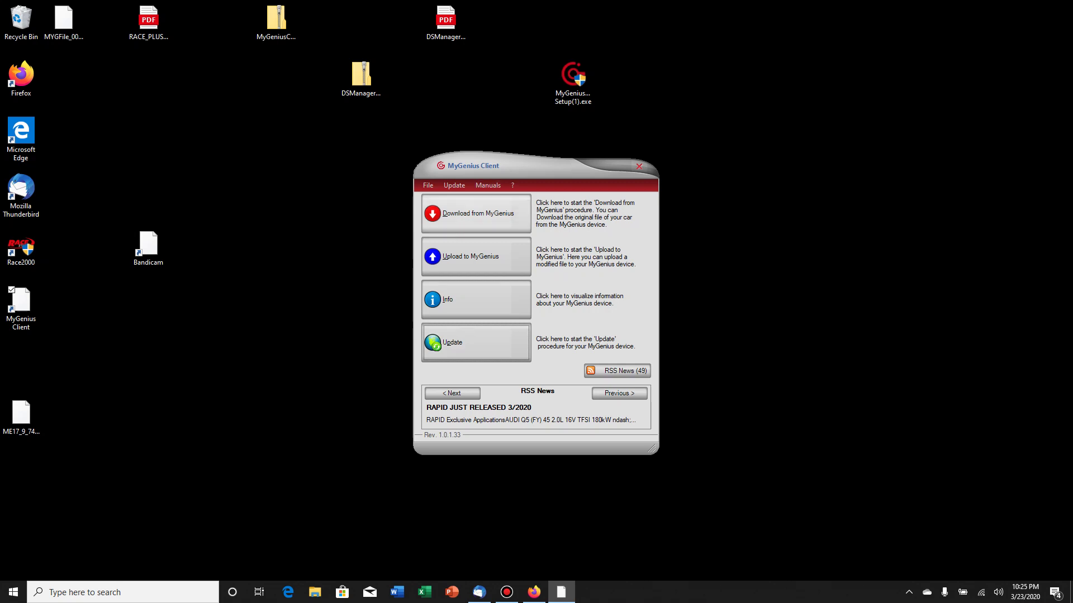
# - Download MYGFile.FPF from the device to the Desktop with Download from MyGenius
pyautogui.hotkey('alt', 'd')
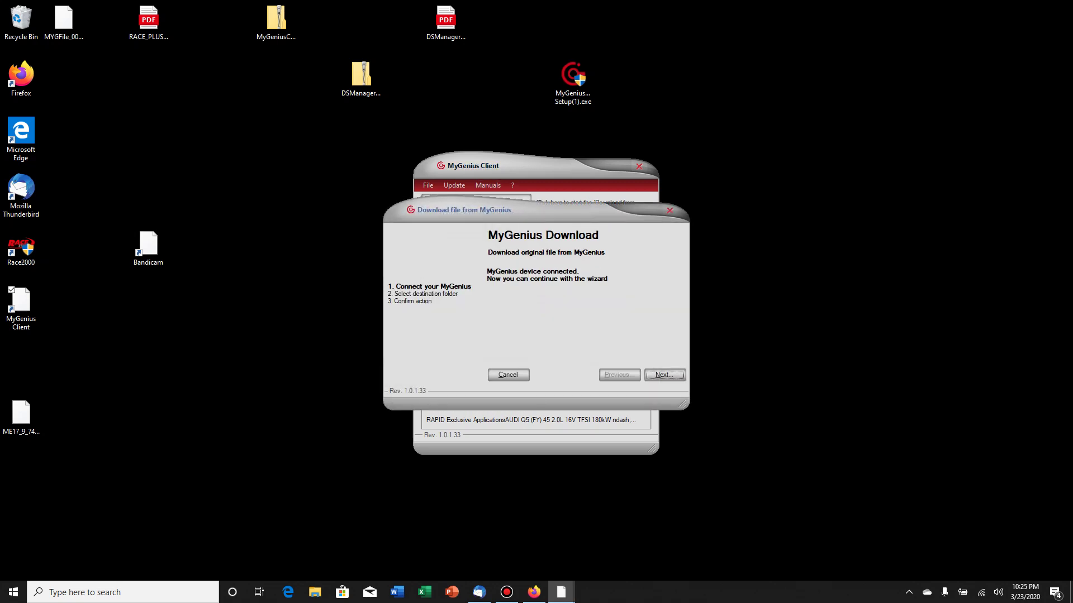
pyautogui.press('Return')
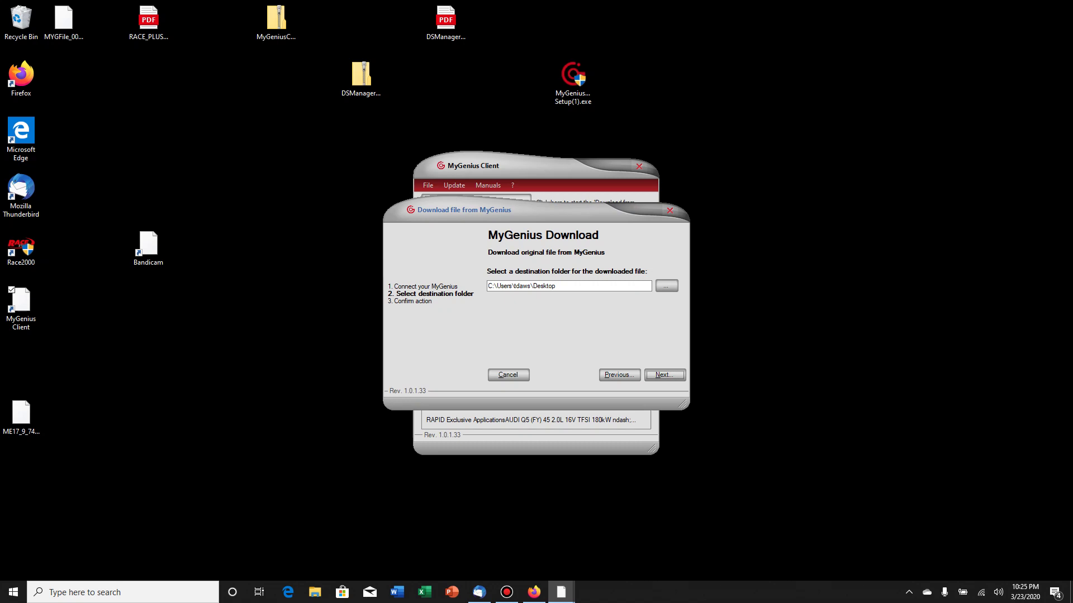
pyautogui.press('Return')
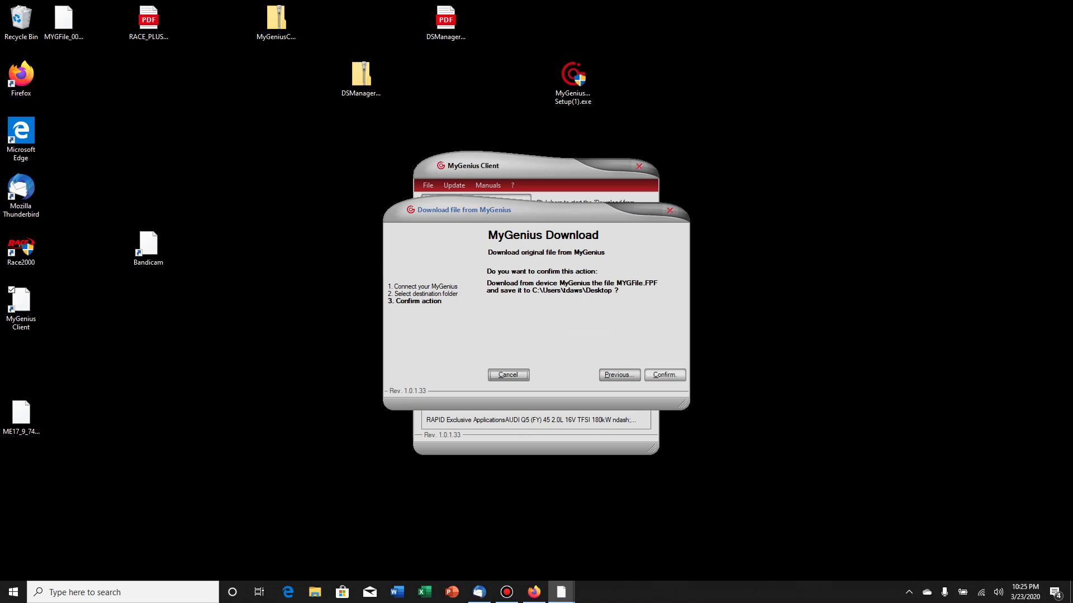
pyautogui.press('Tab')
pyautogui.press('Tab')
pyautogui.press('Return')
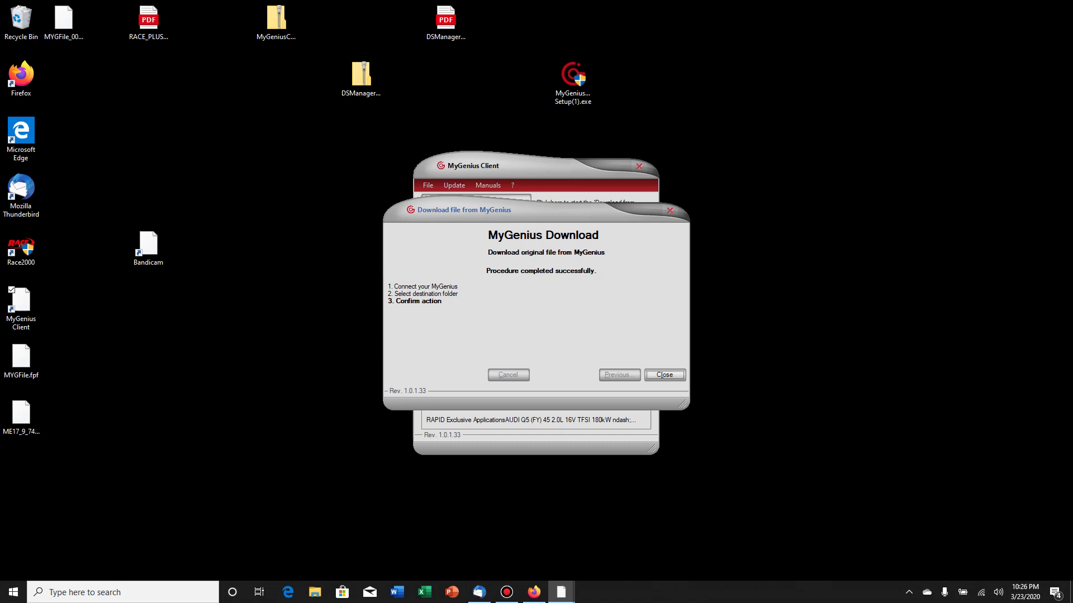
# - Close the finished download wizard and relaunch MyGenius Client from its desktop shortcut
pyautogui.press('Return')
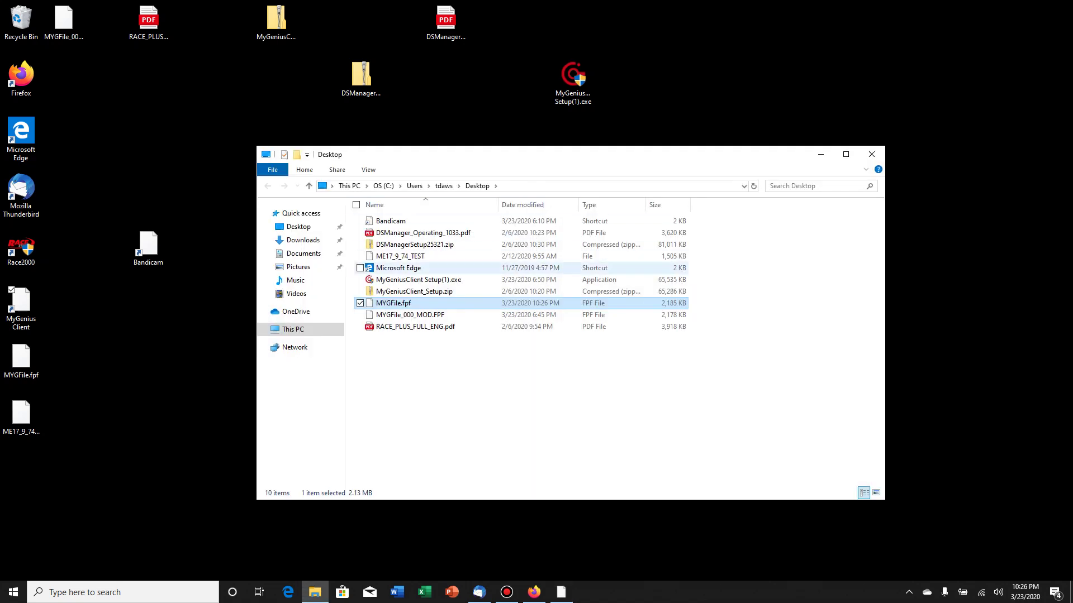
pyautogui.doubleClick(20, 305)
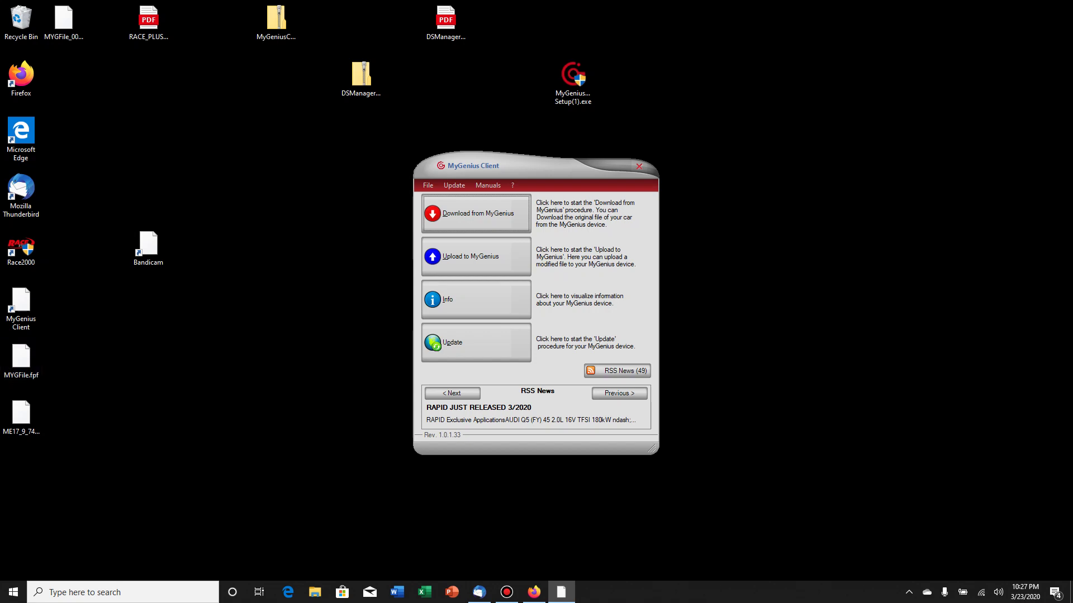
pyautogui.click(63, 22)
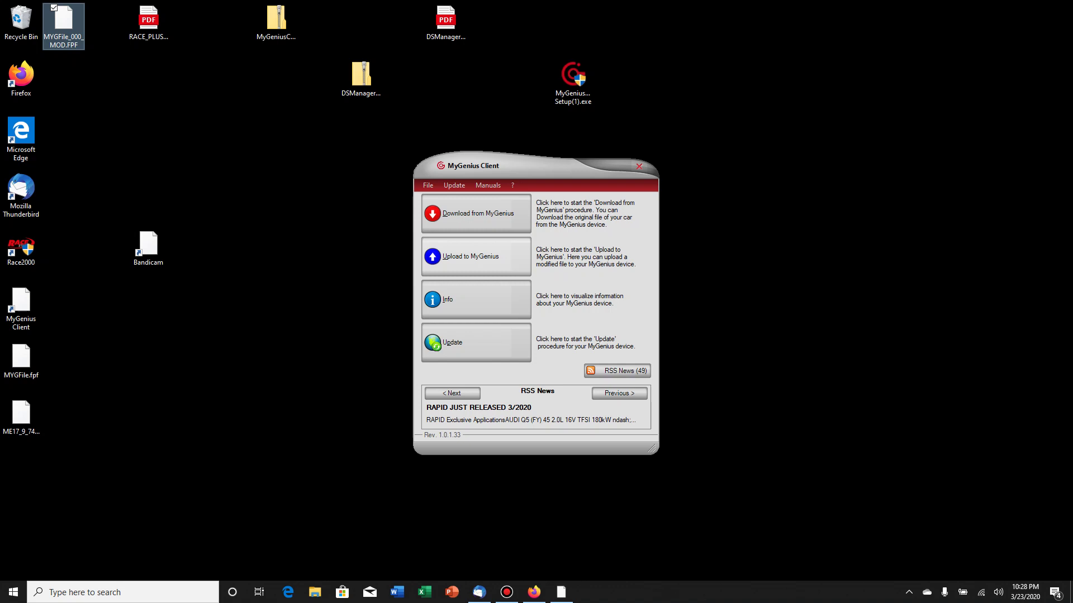
# - Start Upload to MyGenius and pick MYGFile_000_MOD.FPF from the Desktop as the upload file
pyautogui.click(475, 257)
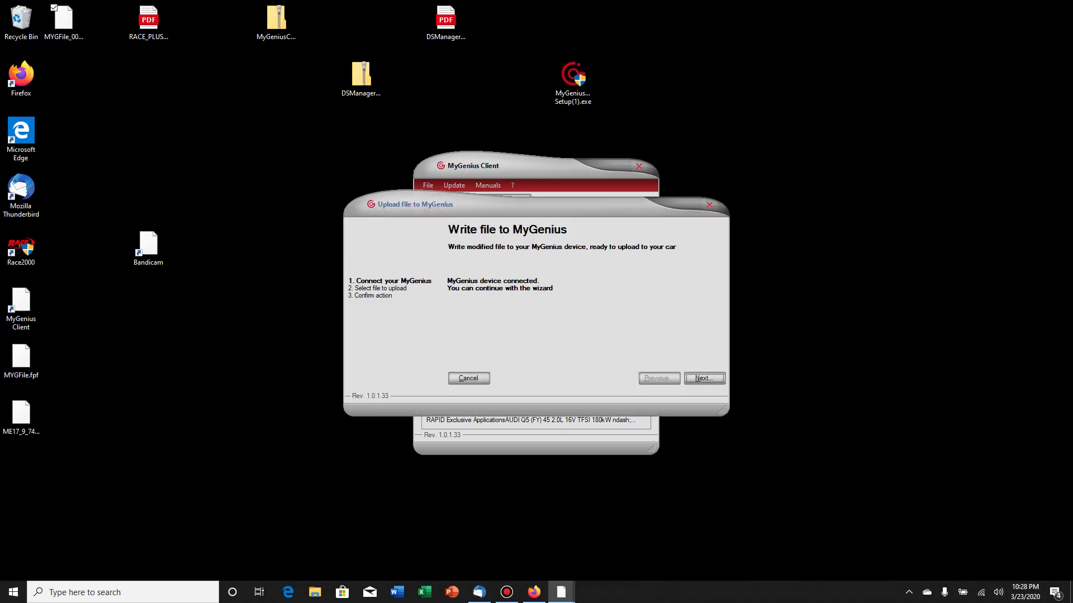
pyautogui.press('Return')
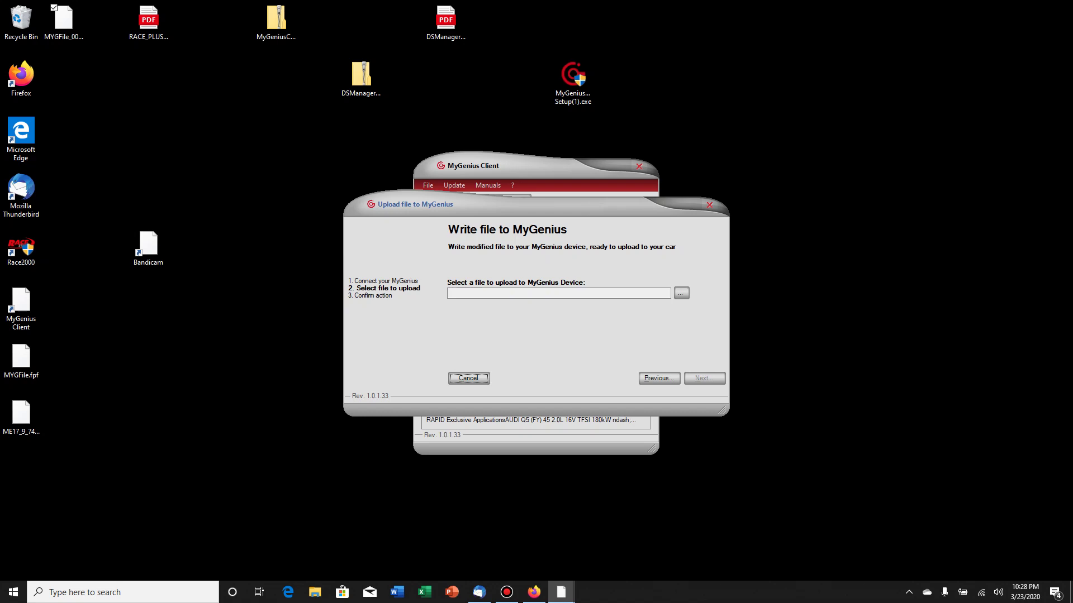
pyautogui.press('Return')
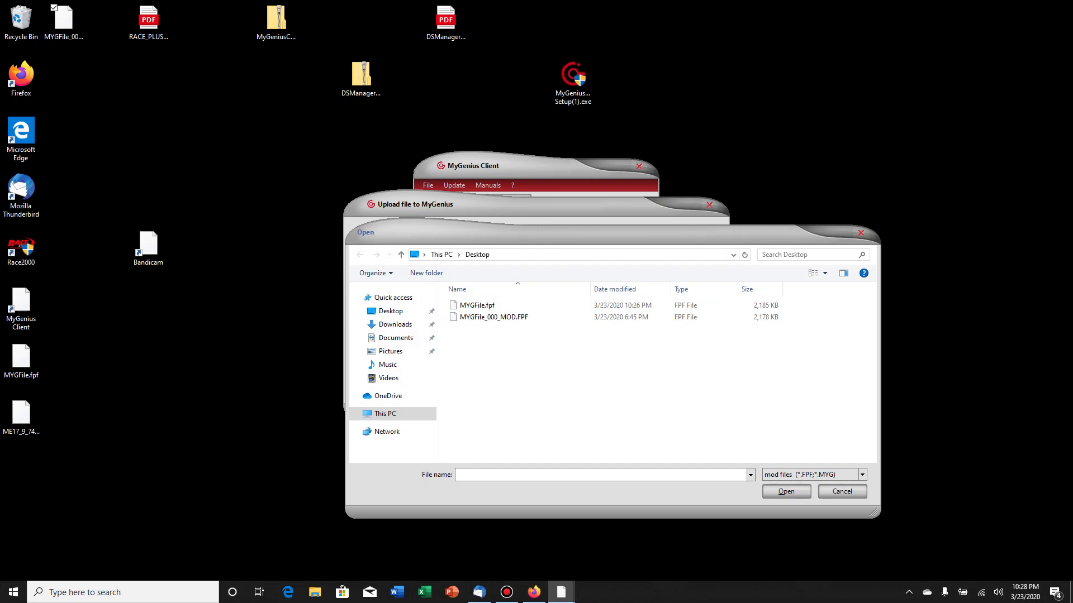
pyautogui.click(494, 316)
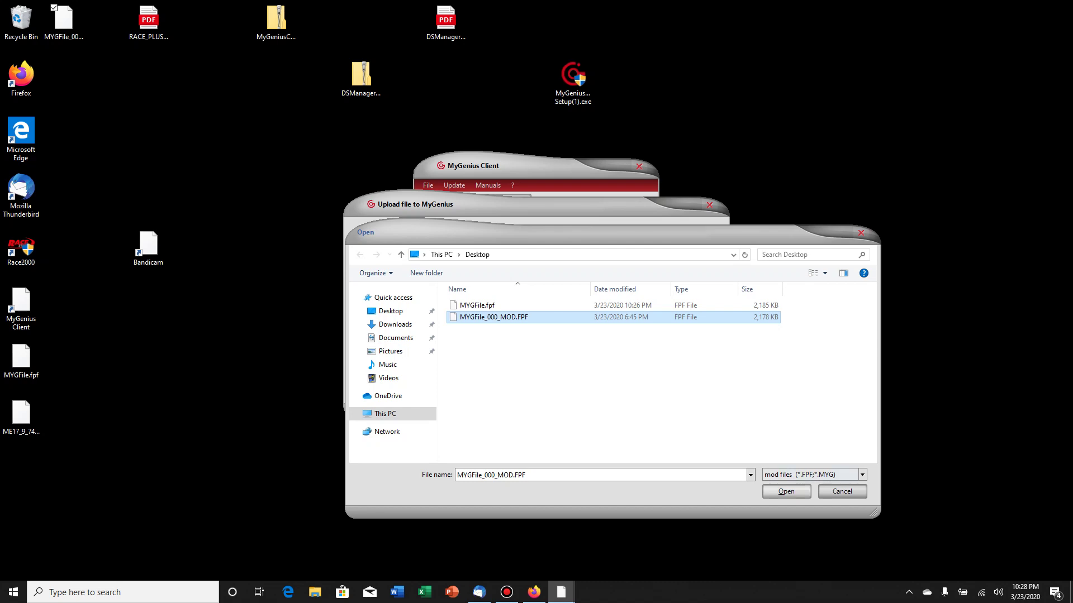
# - Load MYGFile_000_MOD.FPF and dismiss the 'This is not a valid FPF file' error
pyautogui.click(786, 491)
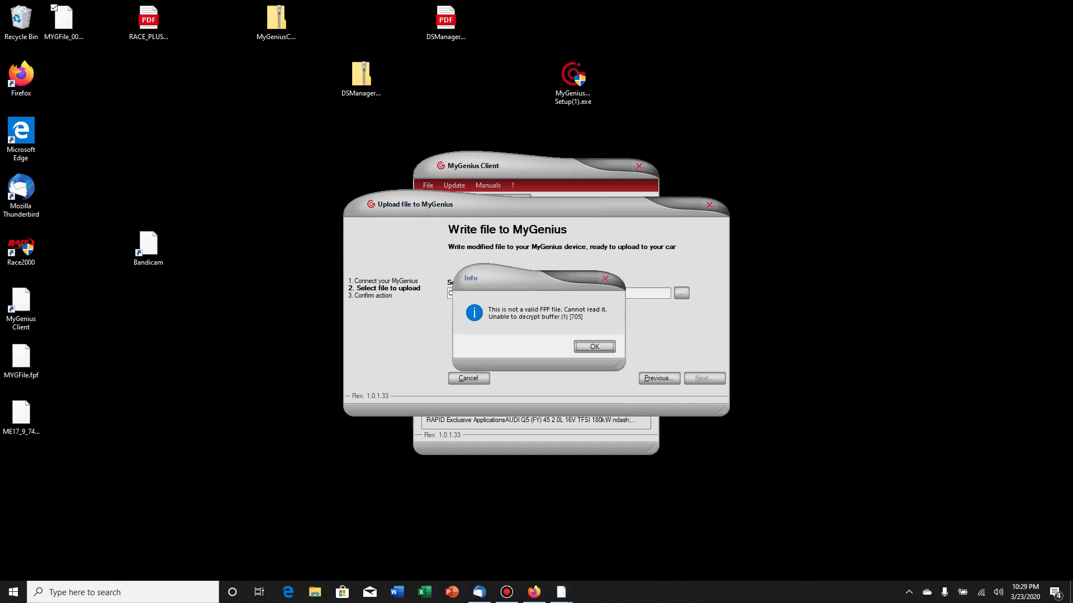
pyautogui.press('Return')
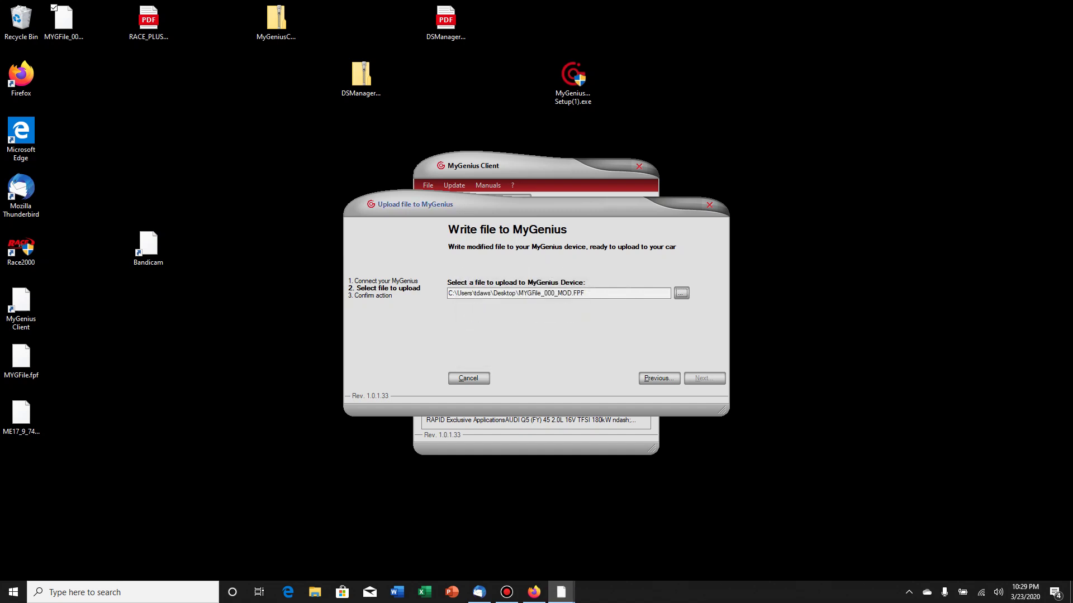